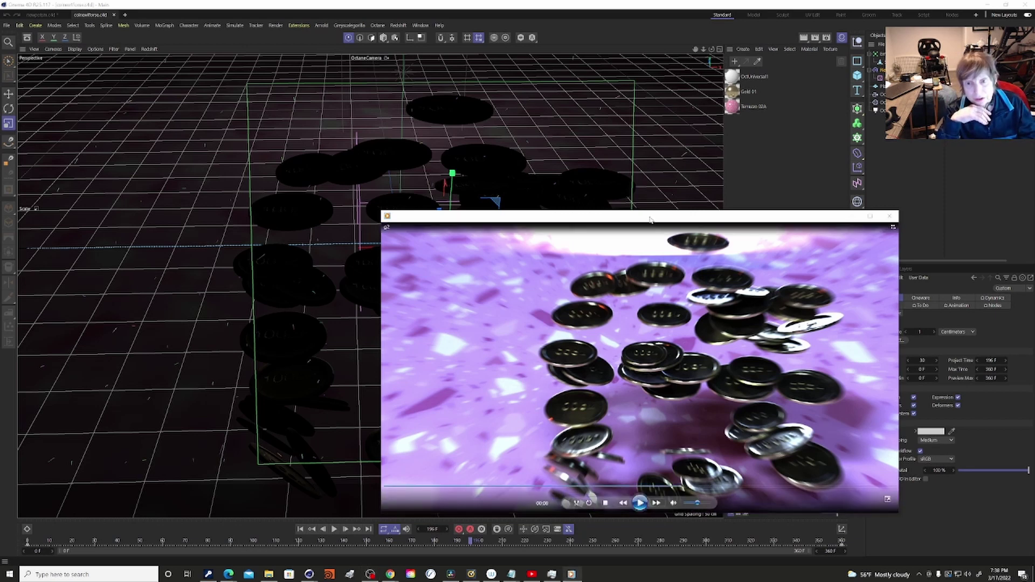
- Move the rendered coin video off the viewport and inspect the settings of the particle emitter and the Subdivision Surface.1 coin object
{"action": "left_click_drag", "start_coordinate": [654, 221], "coordinate": [310, 145]}
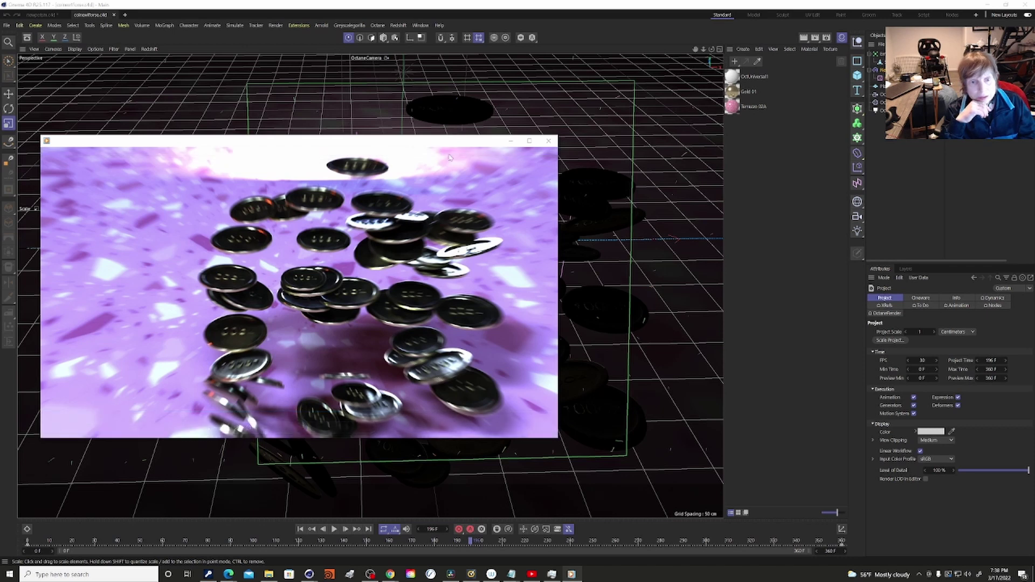
{"action": "left_click_drag", "start_coordinate": [441, 147], "coordinate": [0, 232]}
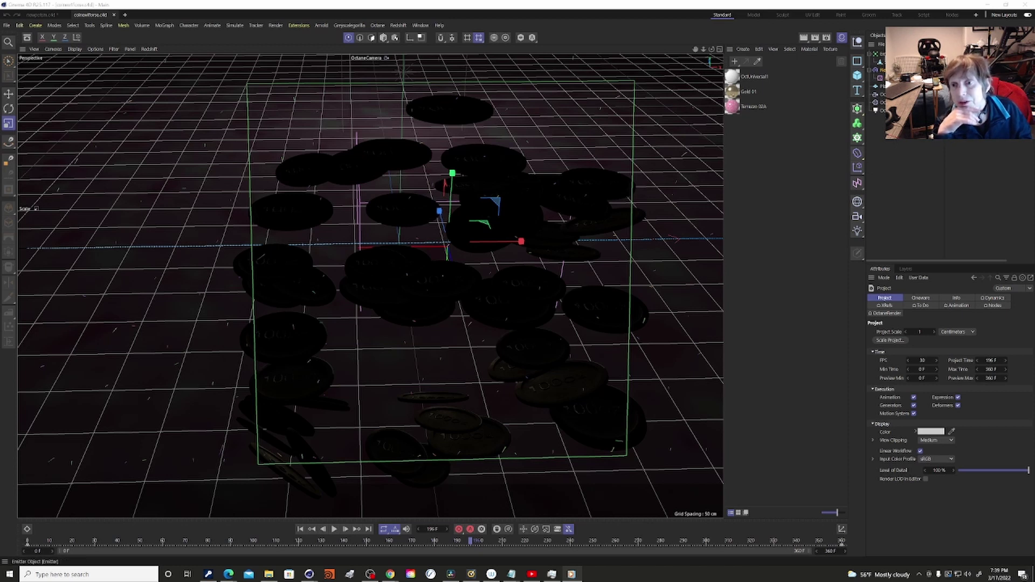
{"action": "left_click", "coordinate": [437, 269]}
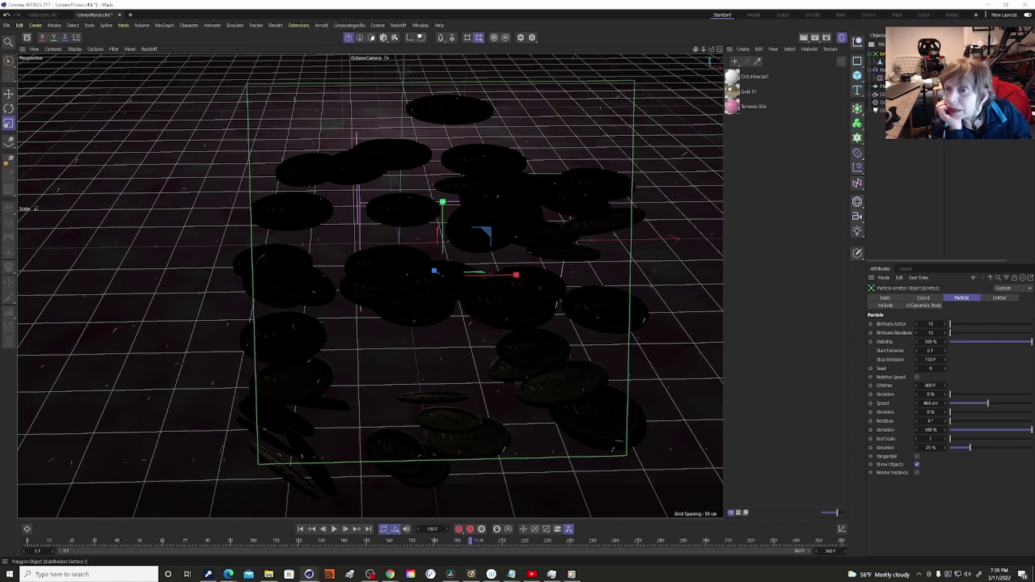
{"action": "left_click", "coordinate": [400, 239]}
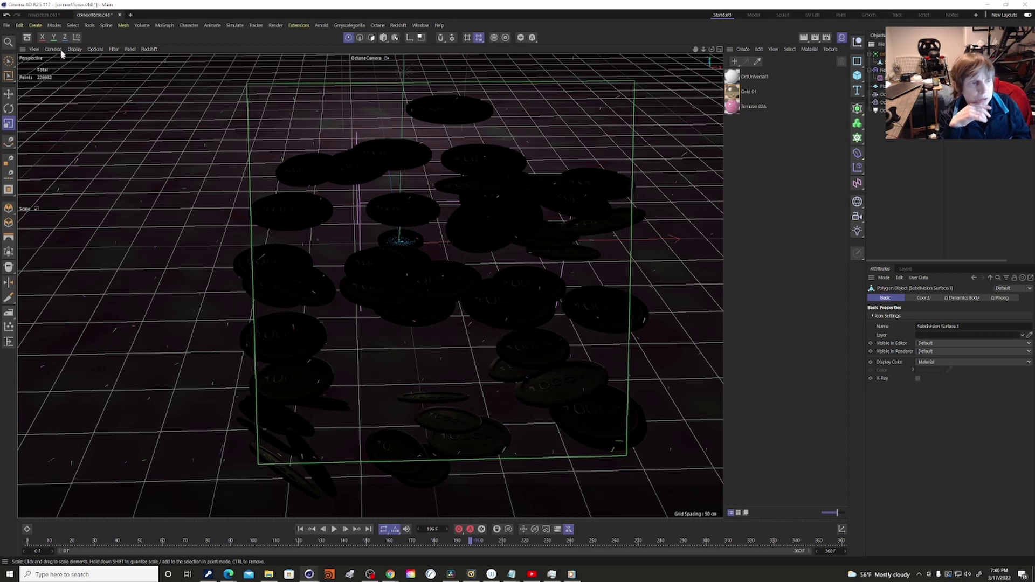
- Open two recent projects for reference: the forces scene with the emitted cubes and the Hard Assets coin pot scene
{"action": "left_click", "coordinate": [7, 26]}
{"action": "left_click", "coordinate": [7, 26]}
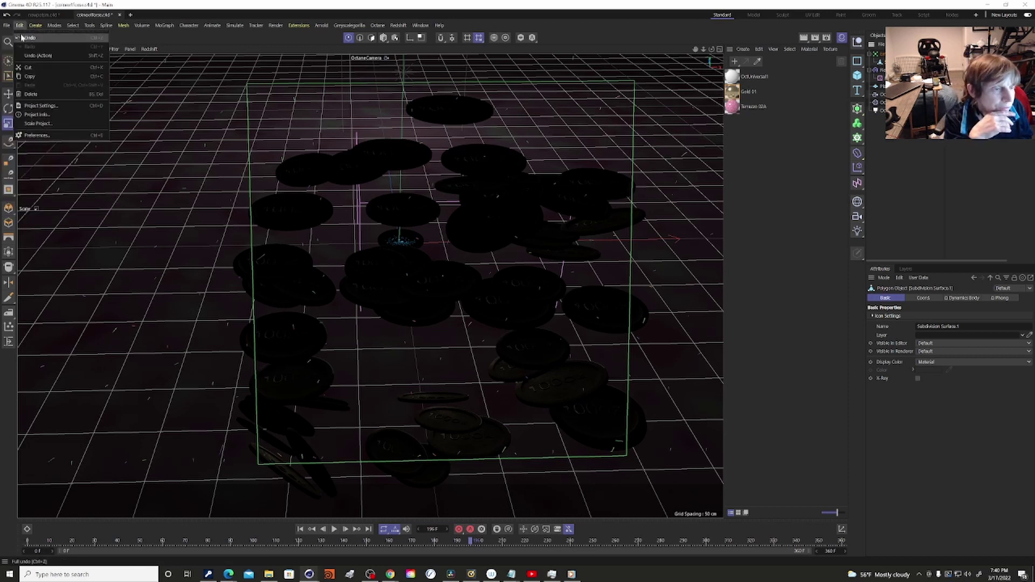
{"action": "left_click", "coordinate": [7, 26]}
{"action": "mouse_move", "coordinate": [15, 56]}
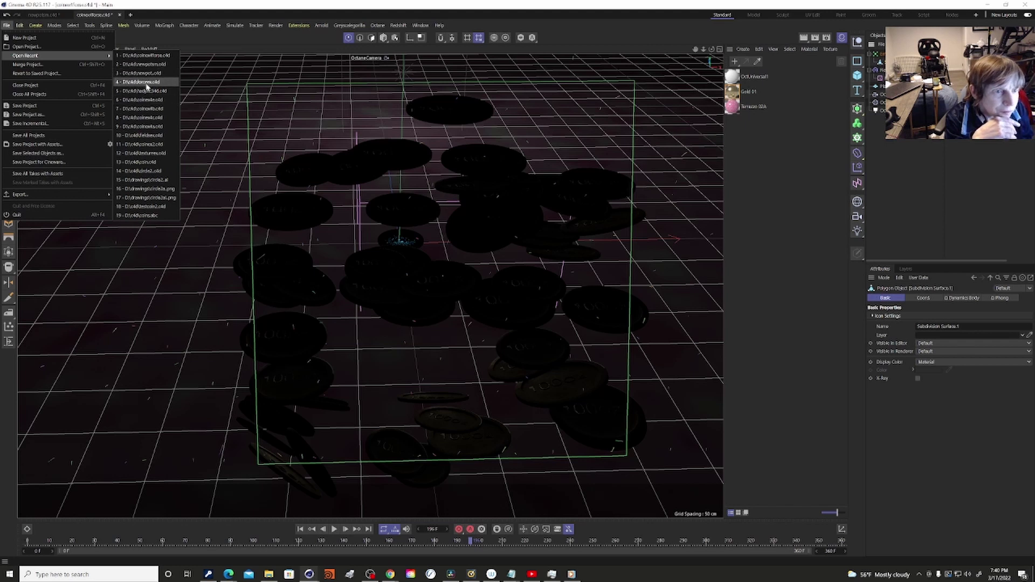
{"action": "left_click", "coordinate": [146, 83]}
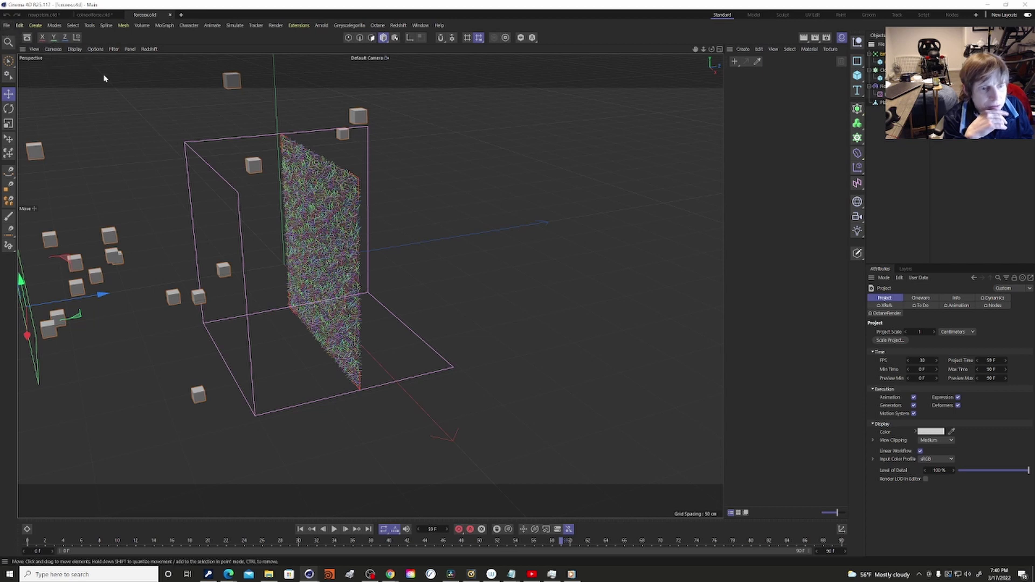
{"action": "left_click", "coordinate": [7, 27]}
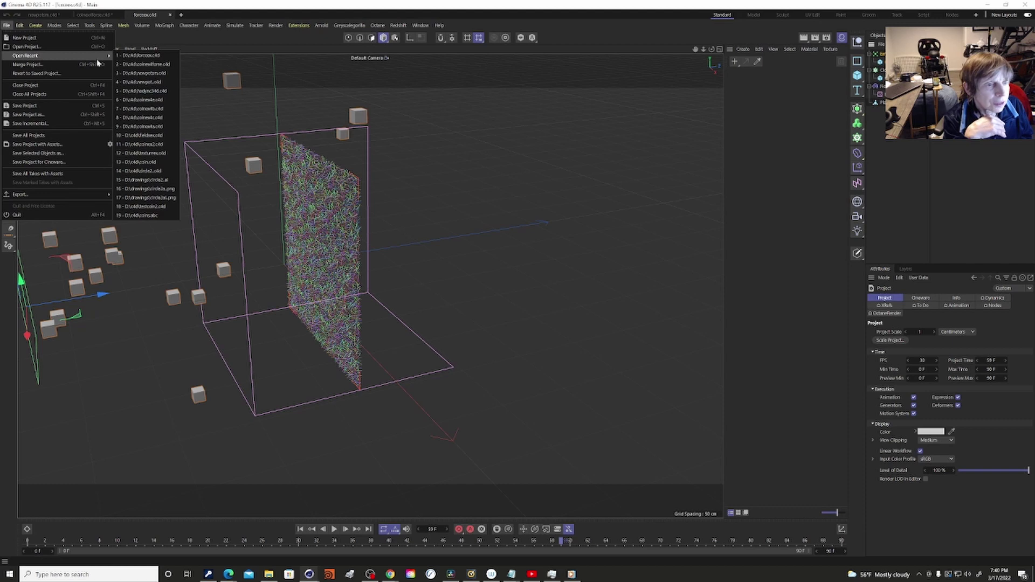
{"action": "left_click", "coordinate": [144, 91]}
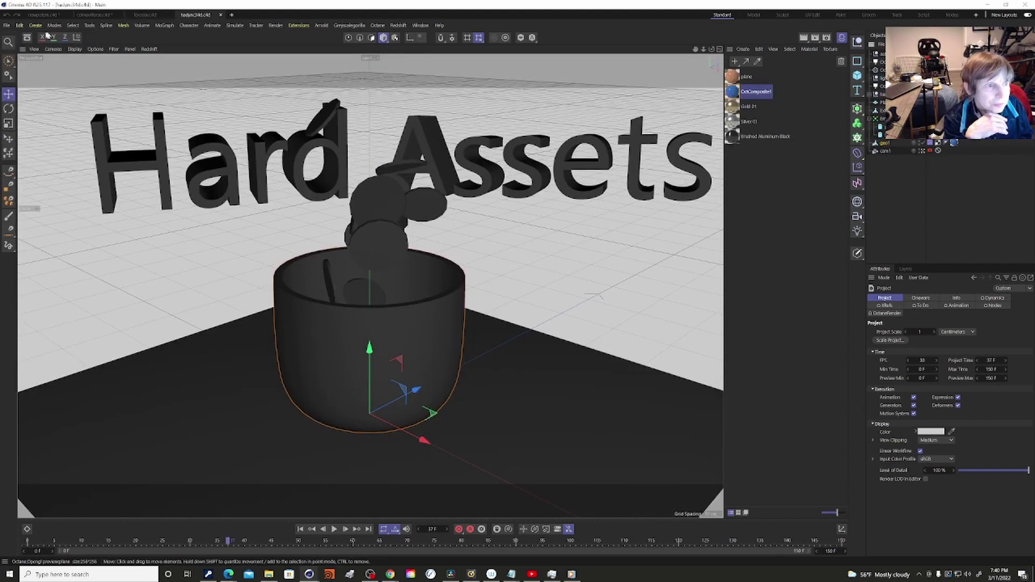
- Open the project with the cloned 100oz coins from the c4d folder on drive D
{"action": "left_click", "coordinate": [7, 25]}
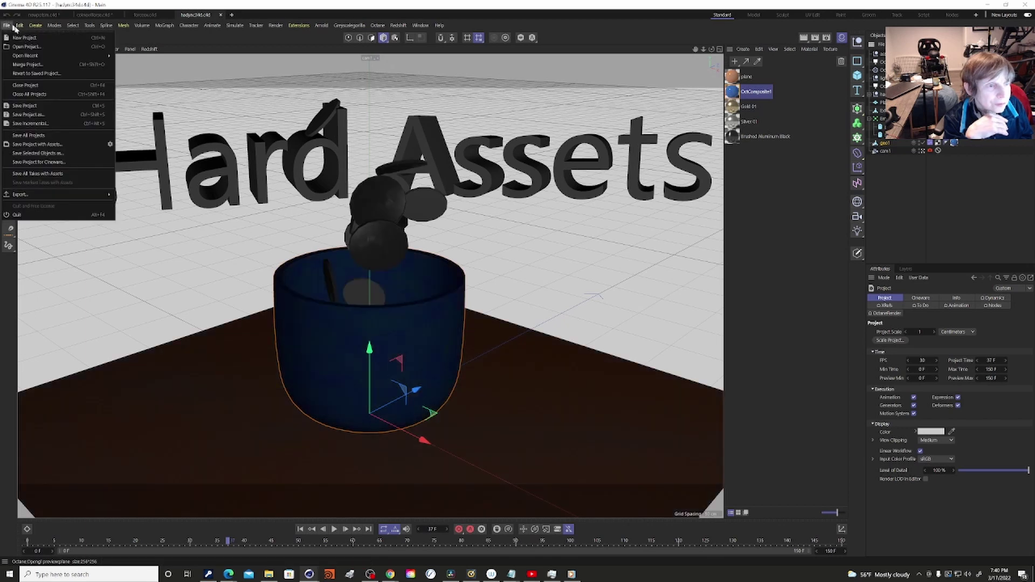
{"action": "mouse_move", "coordinate": [20, 26]}
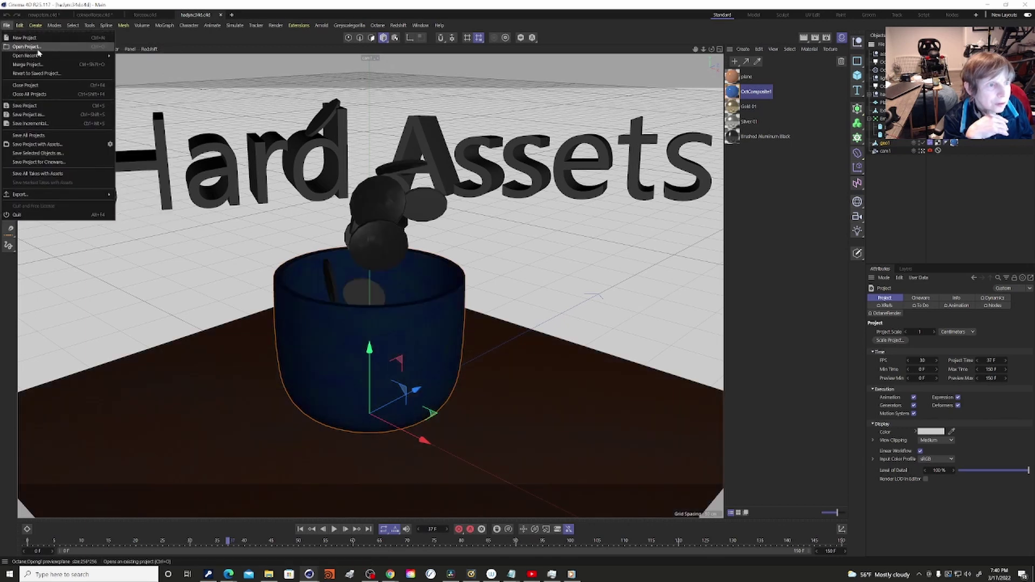
{"action": "key", "text": "Escape"}
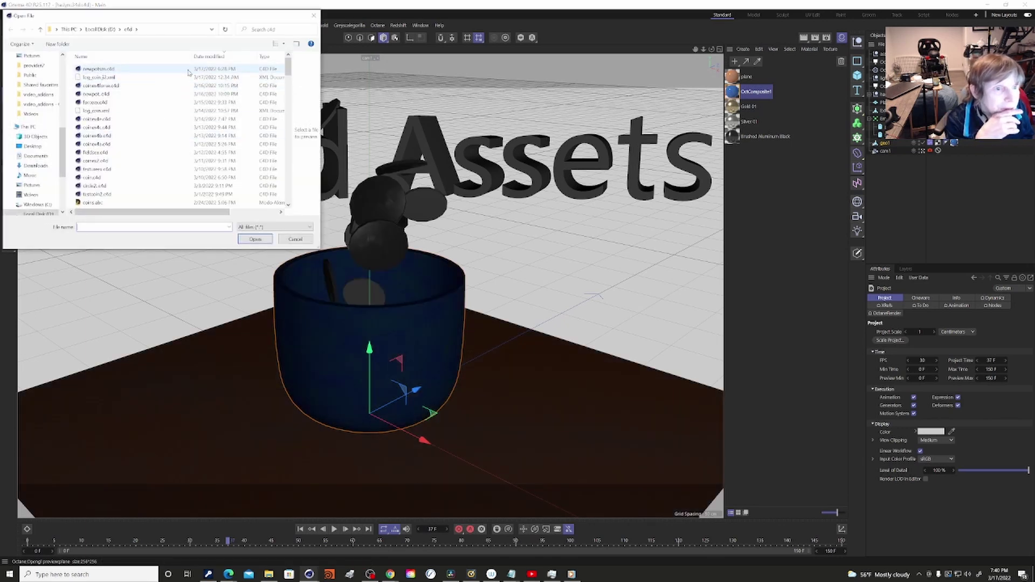
{"action": "left_click", "coordinate": [129, 123]}
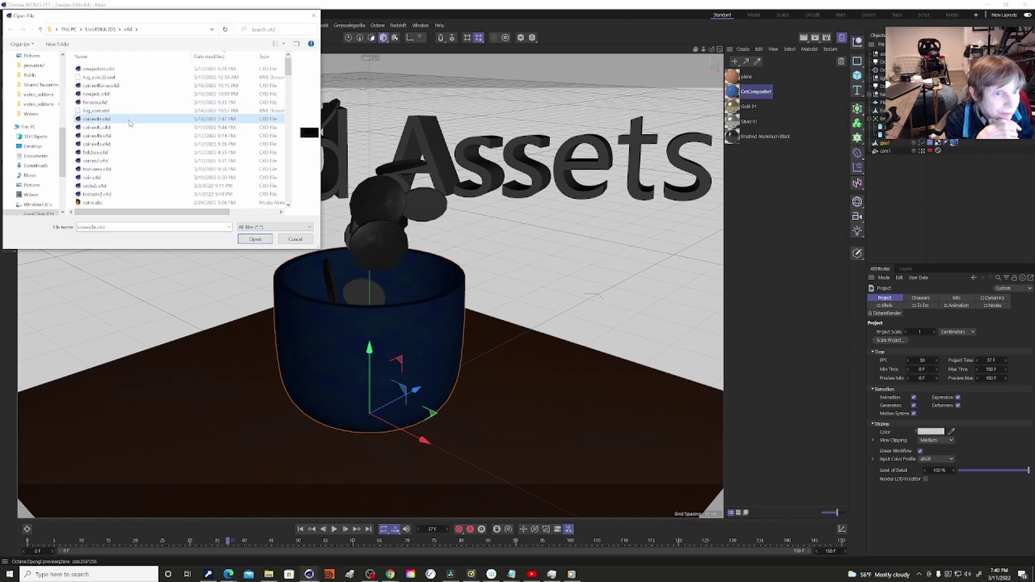
{"action": "double_click", "coordinate": [129, 123]}
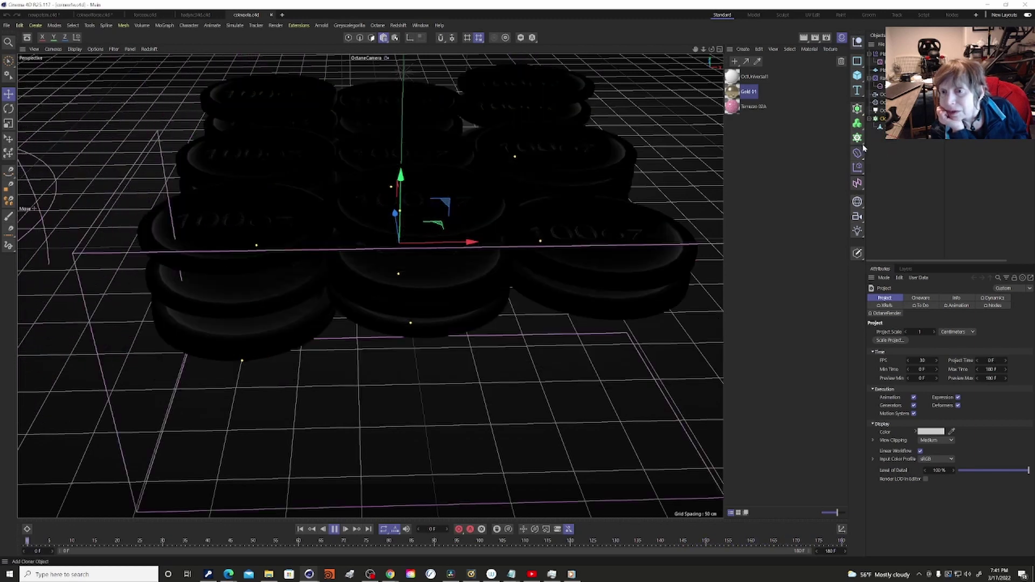
- Try a Plain effector in the 100oz coin scene and stop the simulation playback
{"action": "left_click", "coordinate": [862, 147]}
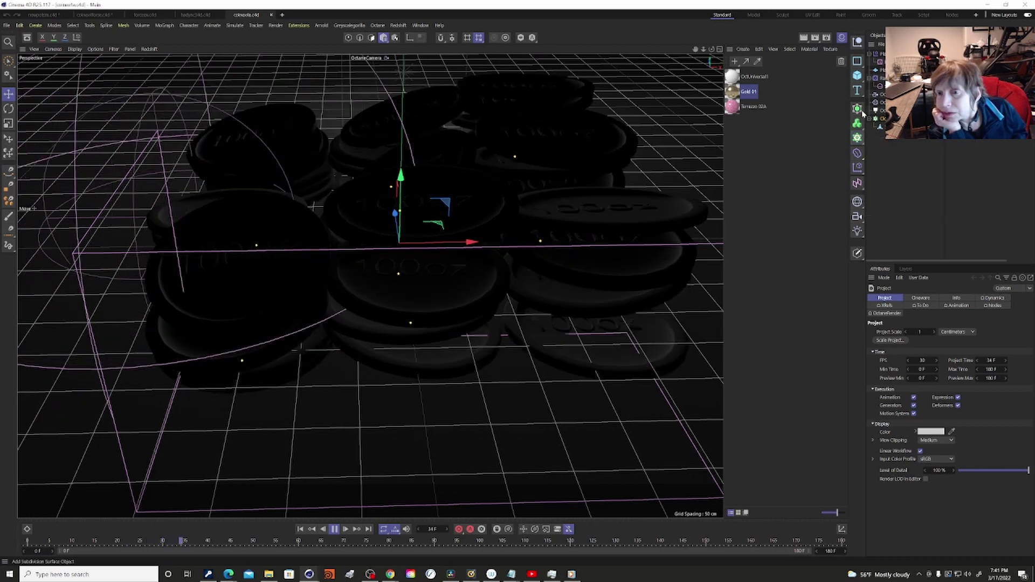
{"action": "left_click", "coordinate": [862, 175]}
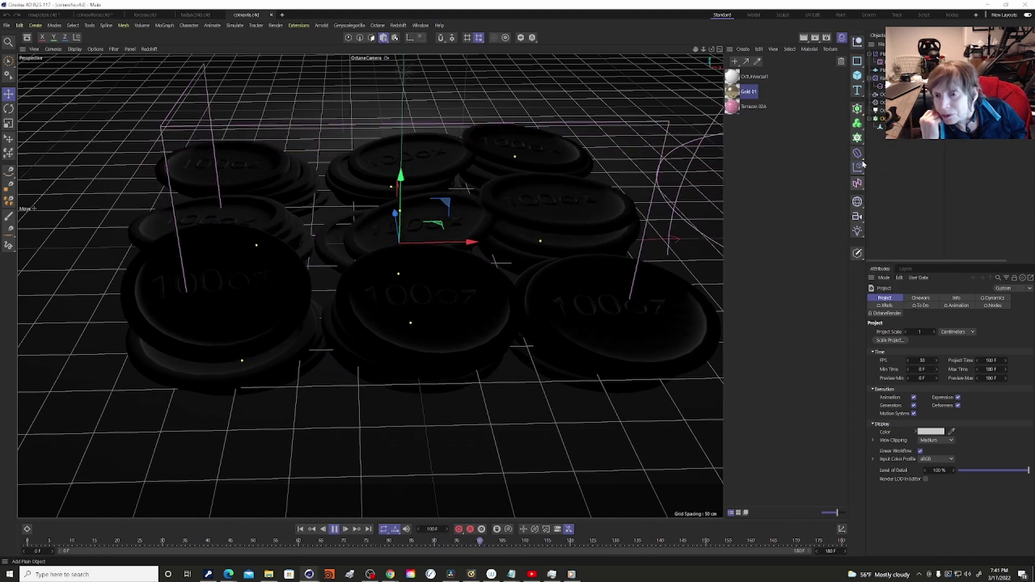
{"action": "left_click", "coordinate": [859, 167]}
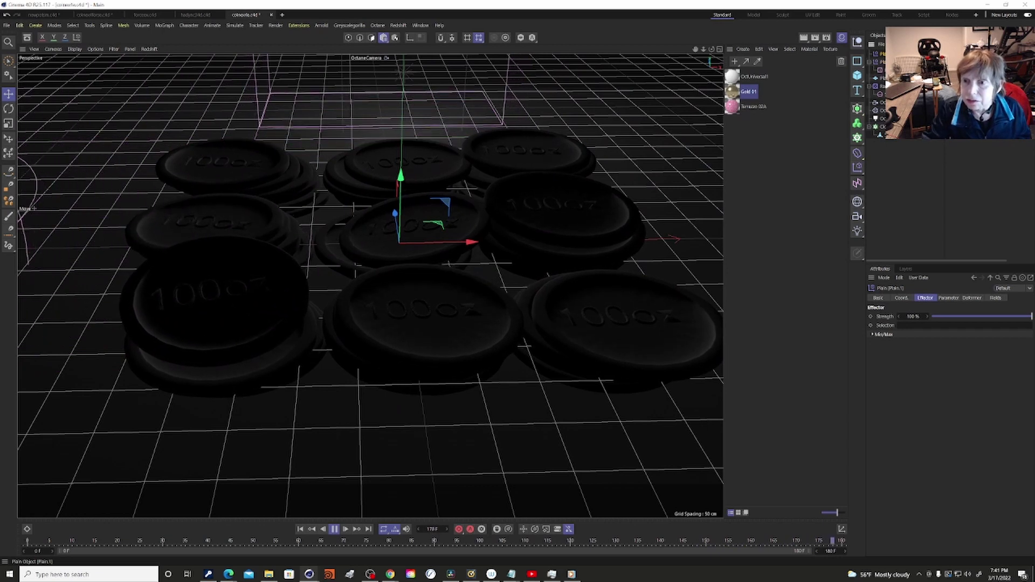
{"action": "left_click", "coordinate": [861, 112]}
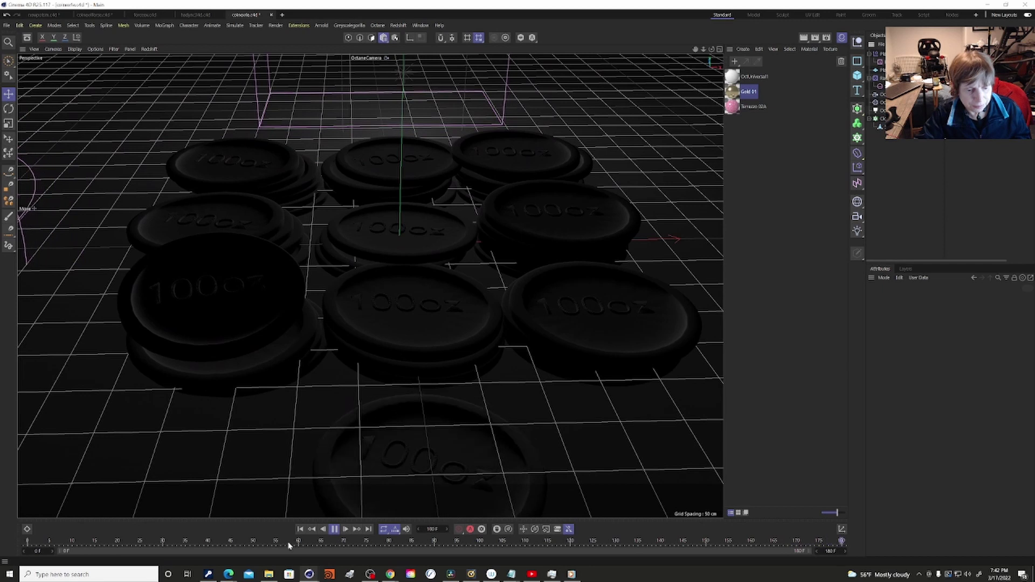
{"action": "left_click", "coordinate": [335, 530]}
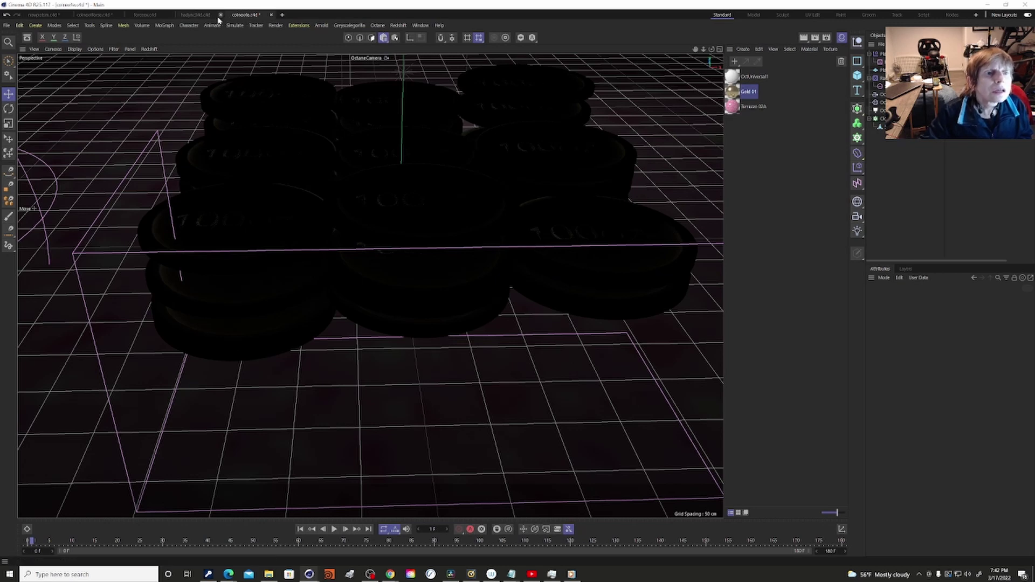
- Close the Hard Assets and forces projects and return to the particle emitter coin project
{"action": "left_click", "coordinate": [195, 15]}
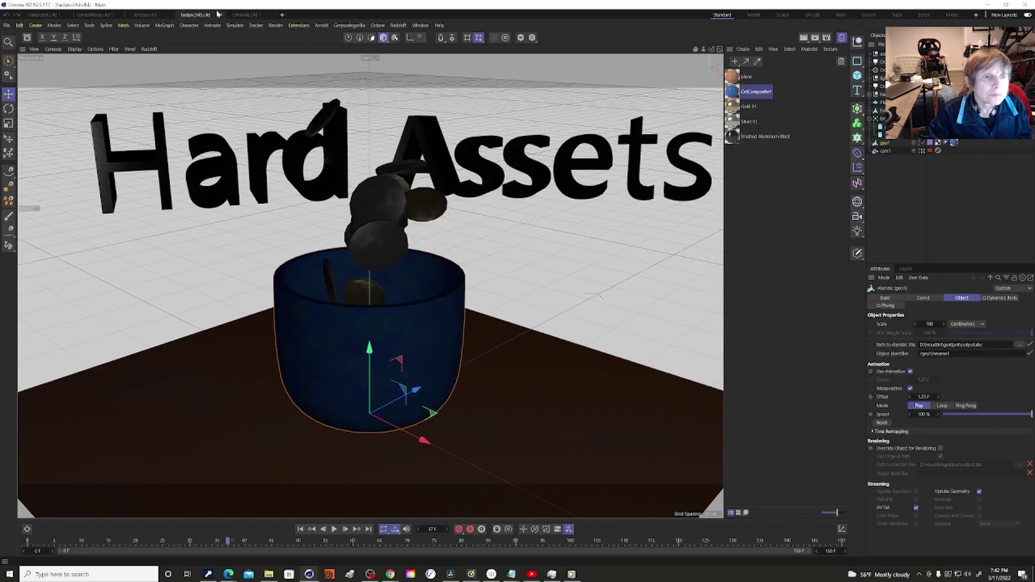
{"action": "left_click", "coordinate": [221, 14]}
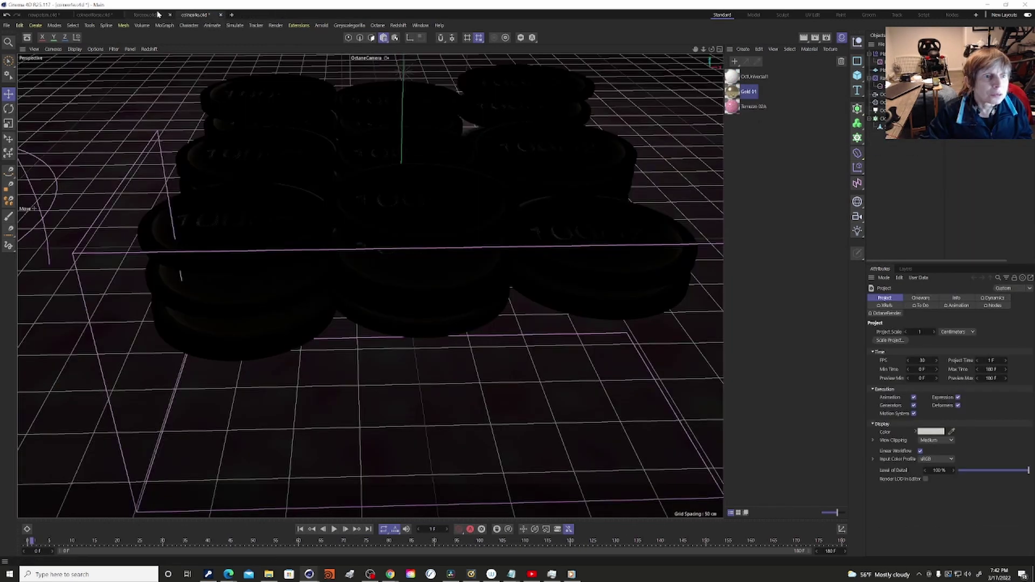
{"action": "left_click", "coordinate": [144, 15]}
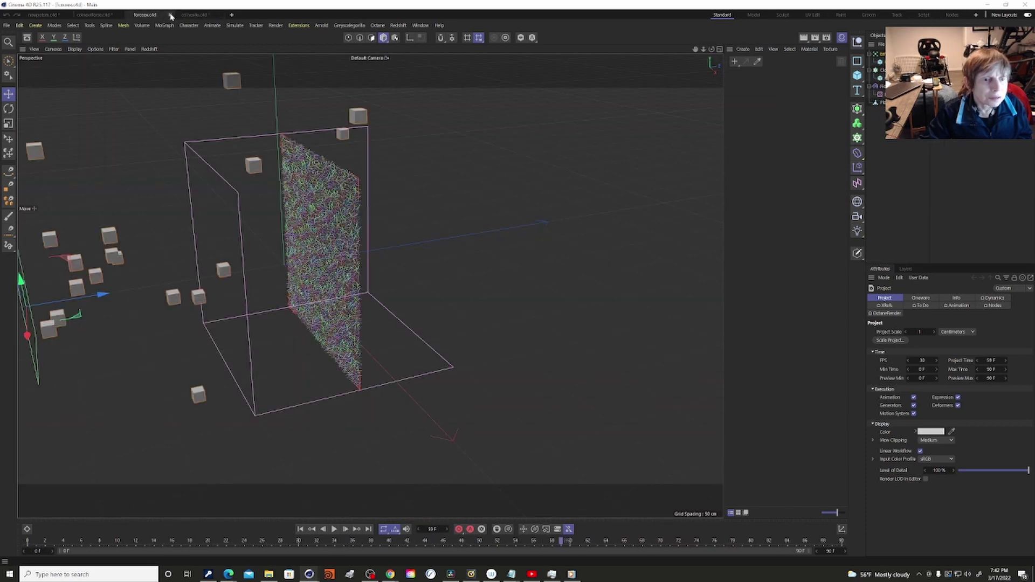
{"action": "left_click", "coordinate": [170, 14]}
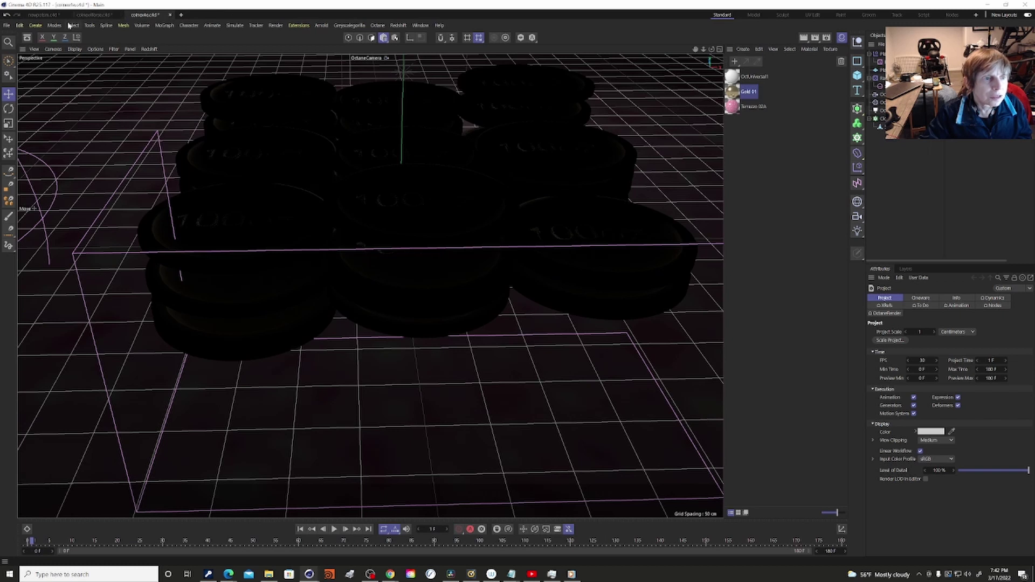
{"action": "left_click", "coordinate": [94, 16]}
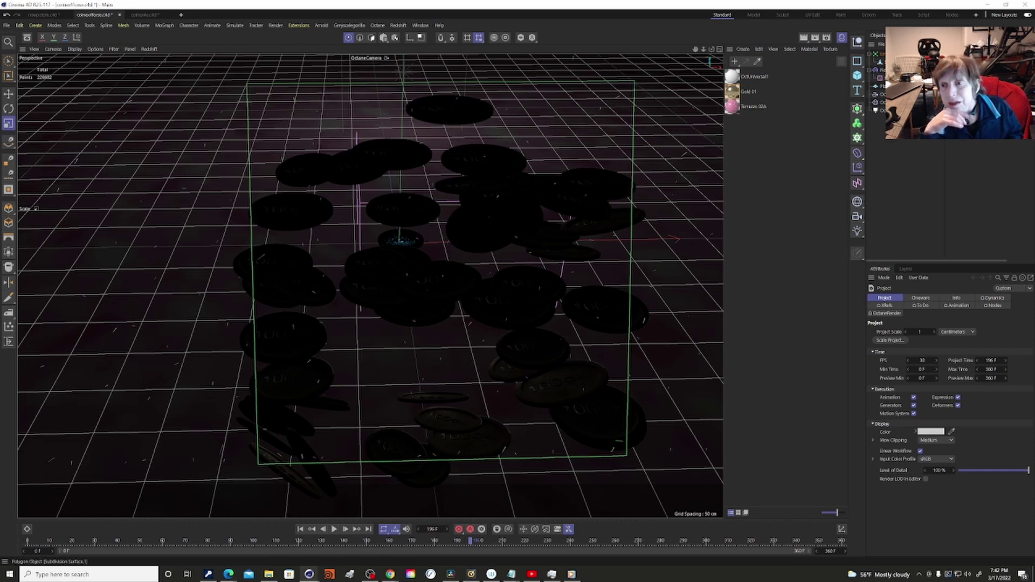
- Examine the Gold 01 material's nodes and its basecolor texture settings in the Octane Node Editor
{"action": "left_click", "coordinate": [737, 96]}
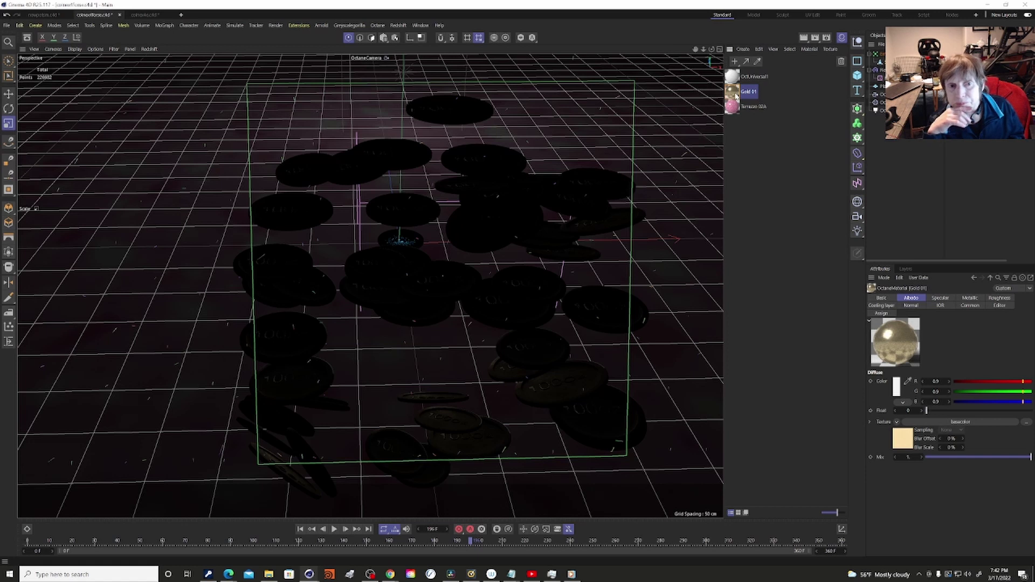
{"action": "left_click", "coordinate": [378, 26]}
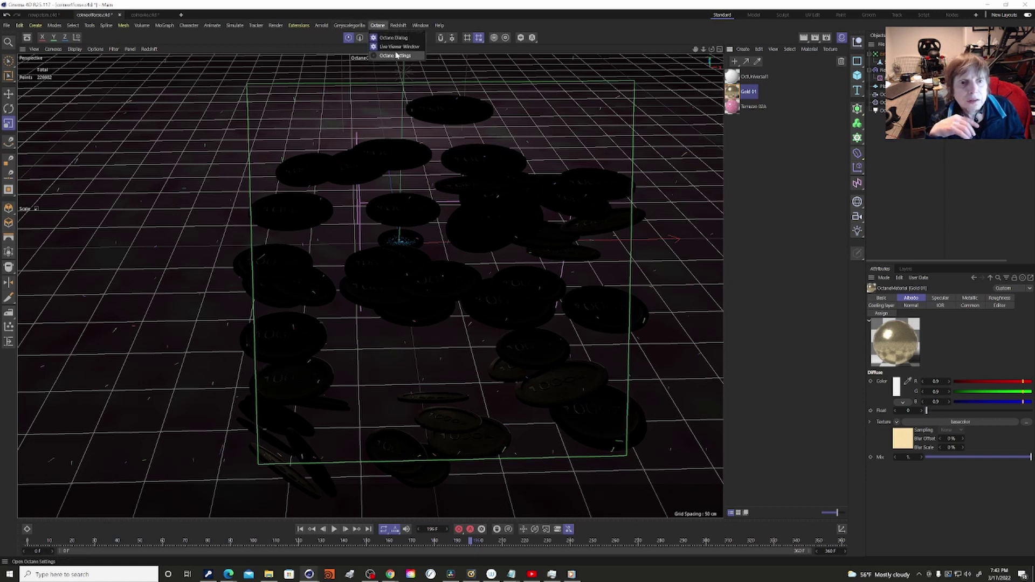
{"action": "left_click", "coordinate": [394, 38]}
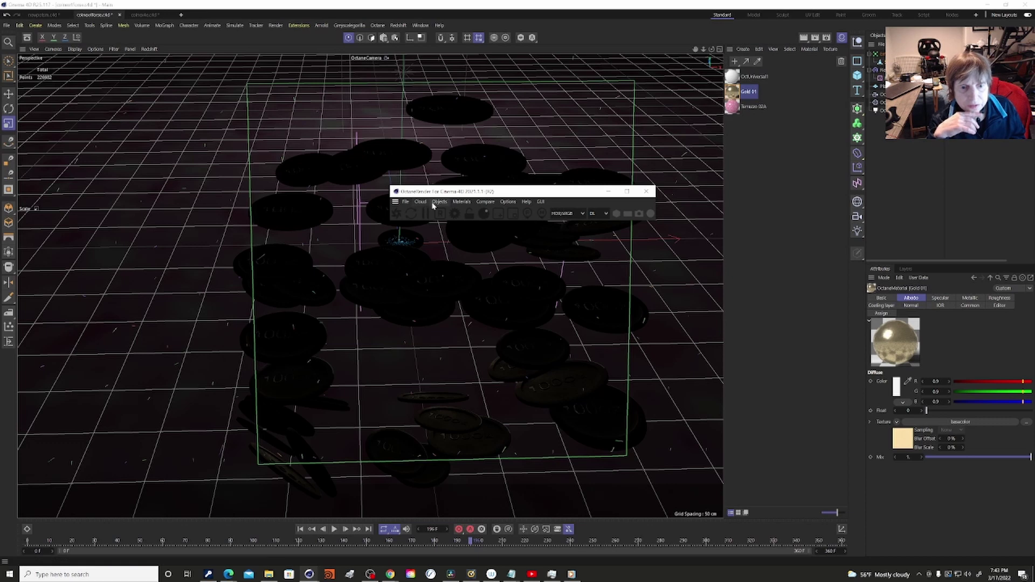
{"action": "left_click", "coordinate": [459, 202]}
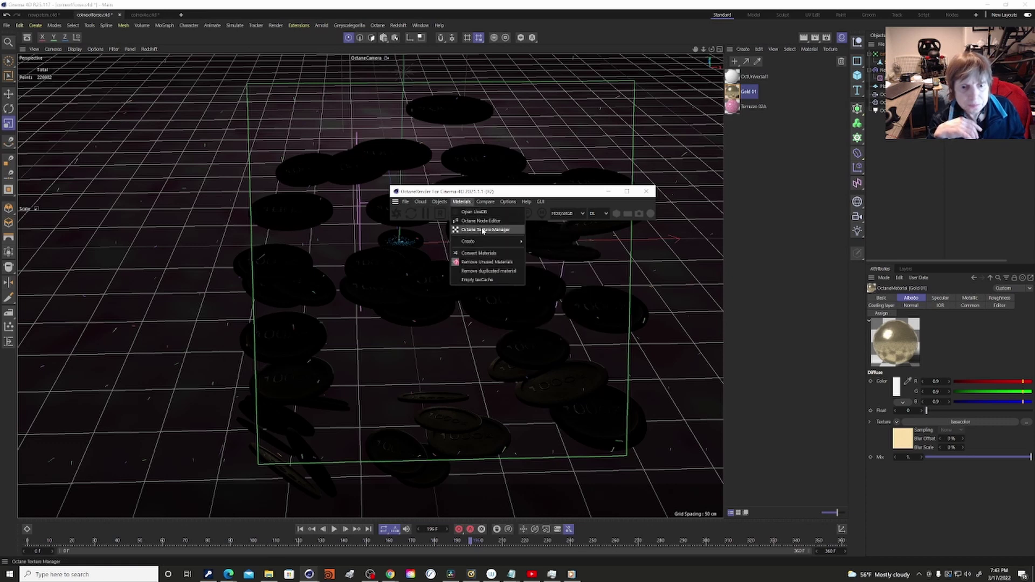
{"action": "left_click", "coordinate": [481, 220]}
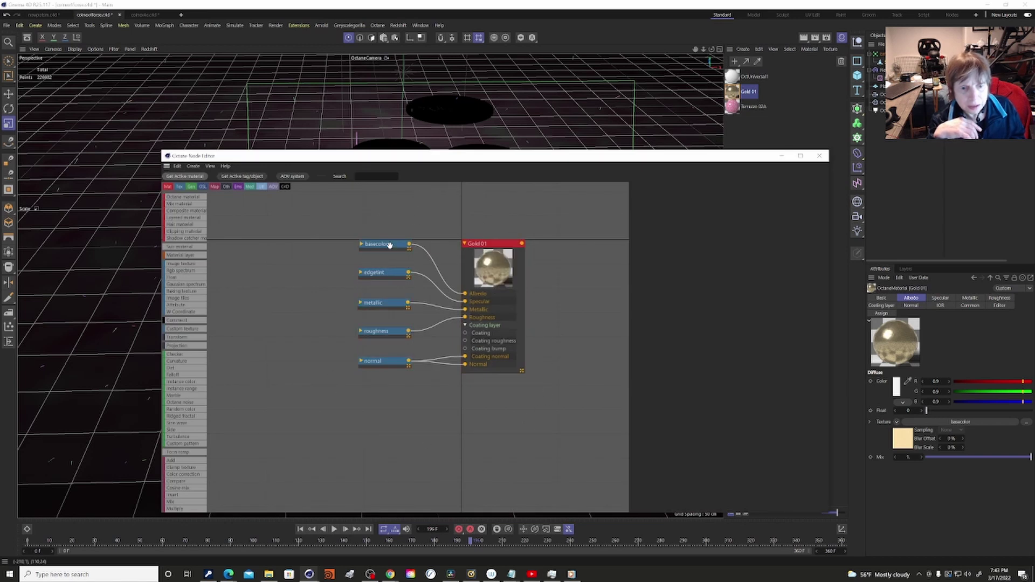
{"action": "left_click", "coordinate": [389, 245]}
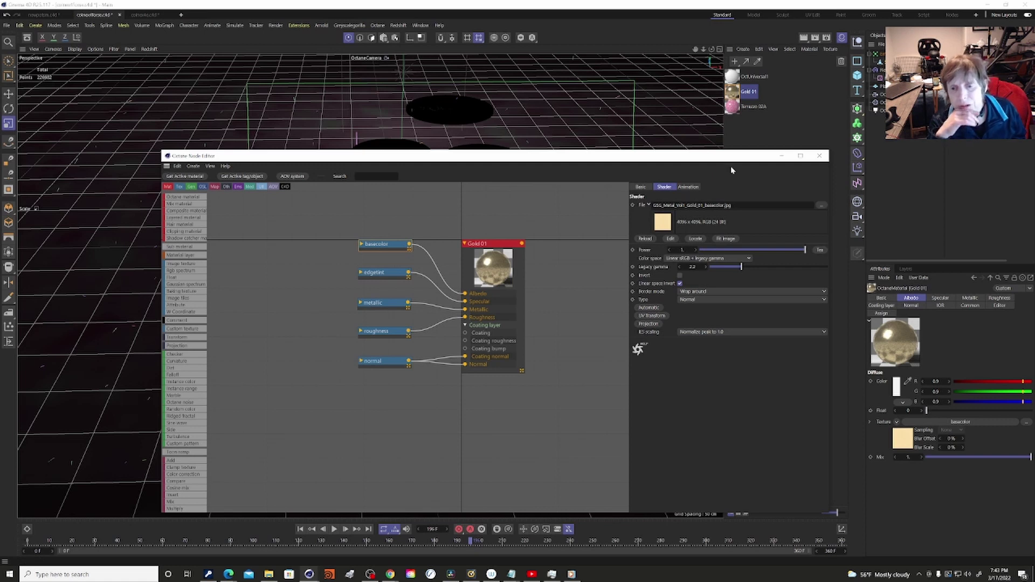
{"action": "left_click", "coordinate": [821, 156]}
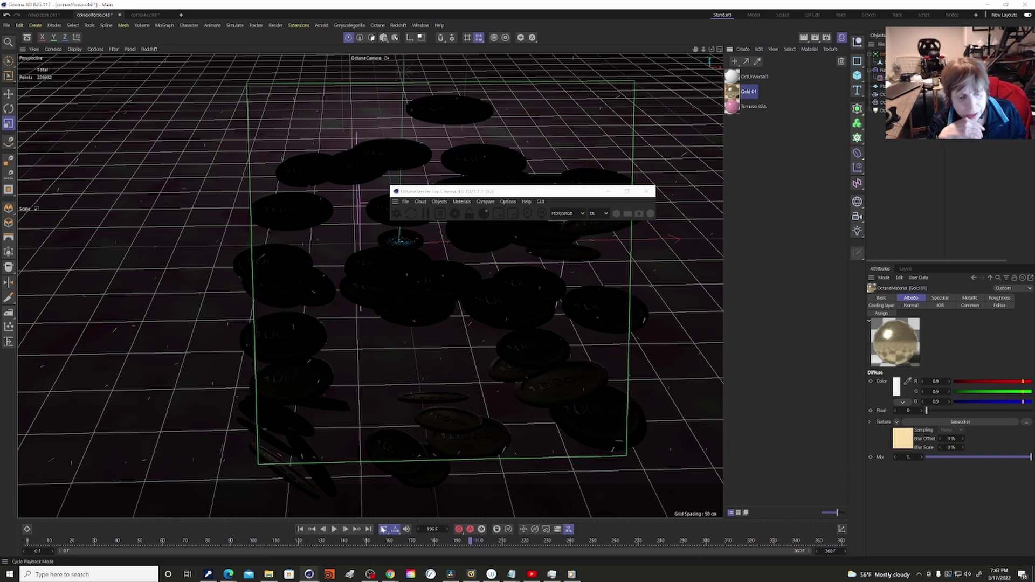
- Switch to DaVinci Resolve, show the effects library, and view Timeline 1 at 01:00:08:14
{"action": "left_click", "coordinate": [452, 574]}
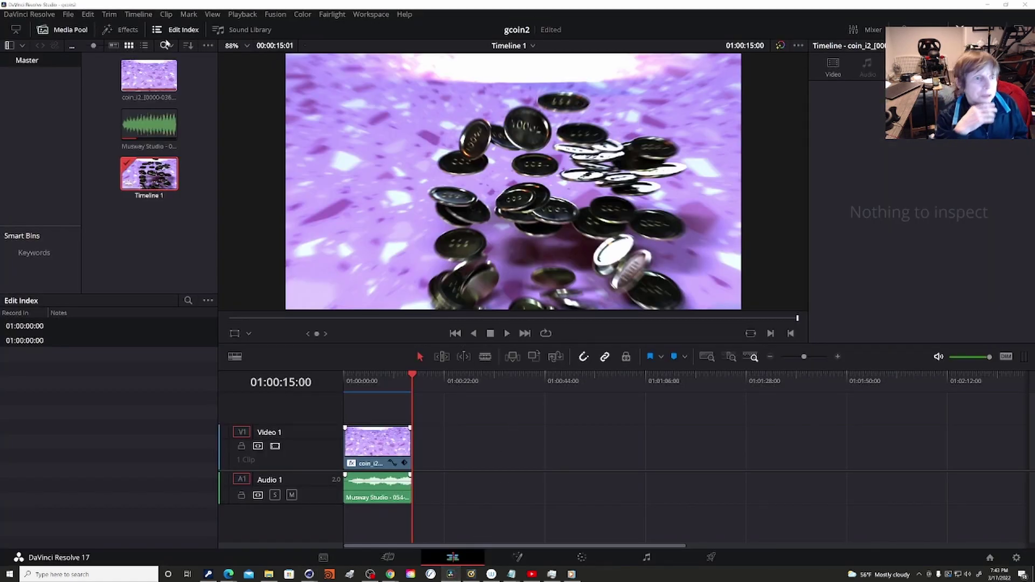
{"action": "key", "text": "q"}
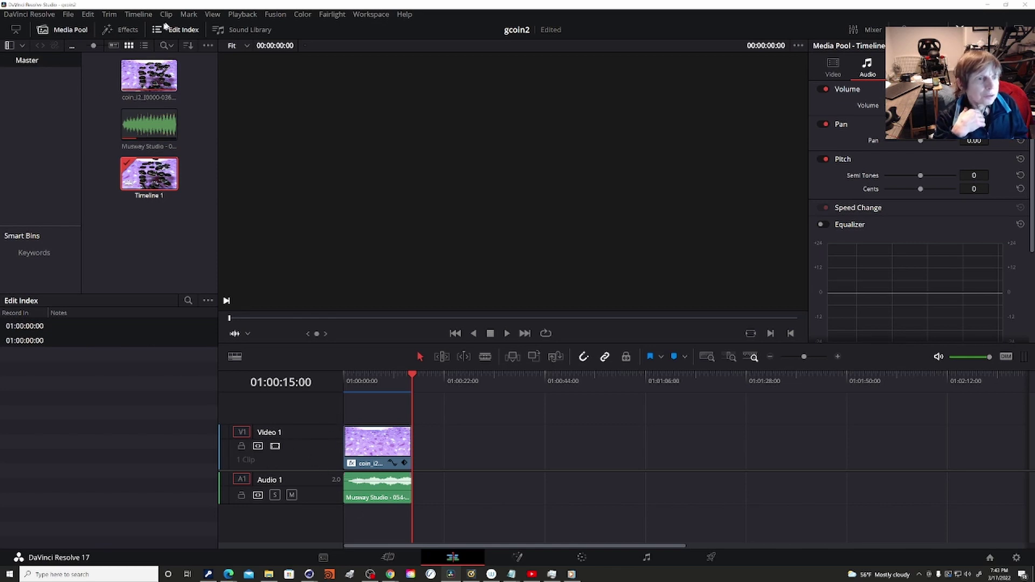
{"action": "left_click", "coordinate": [121, 33]}
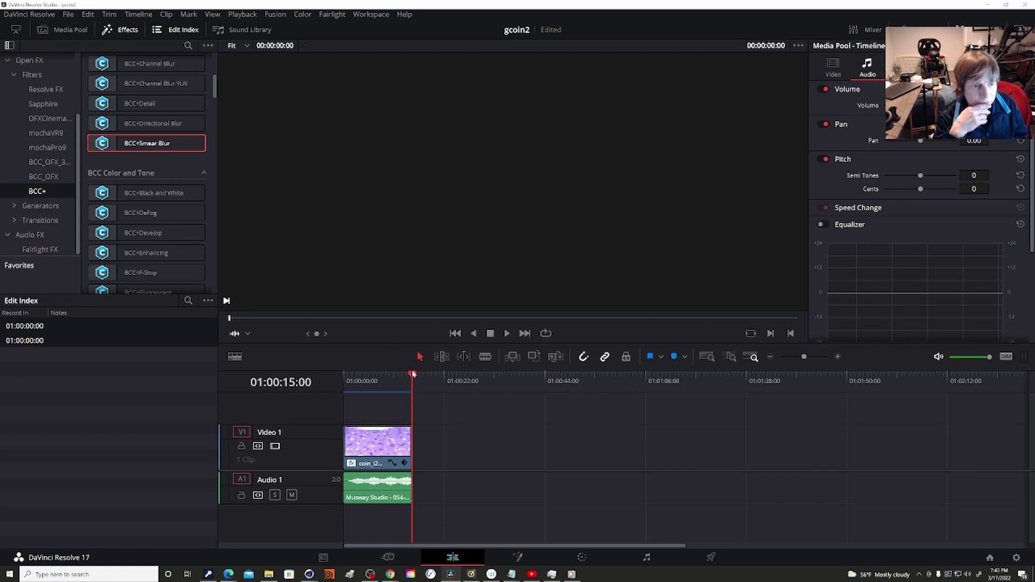
{"action": "left_click_drag", "start_coordinate": [412, 374], "coordinate": [382, 374]}
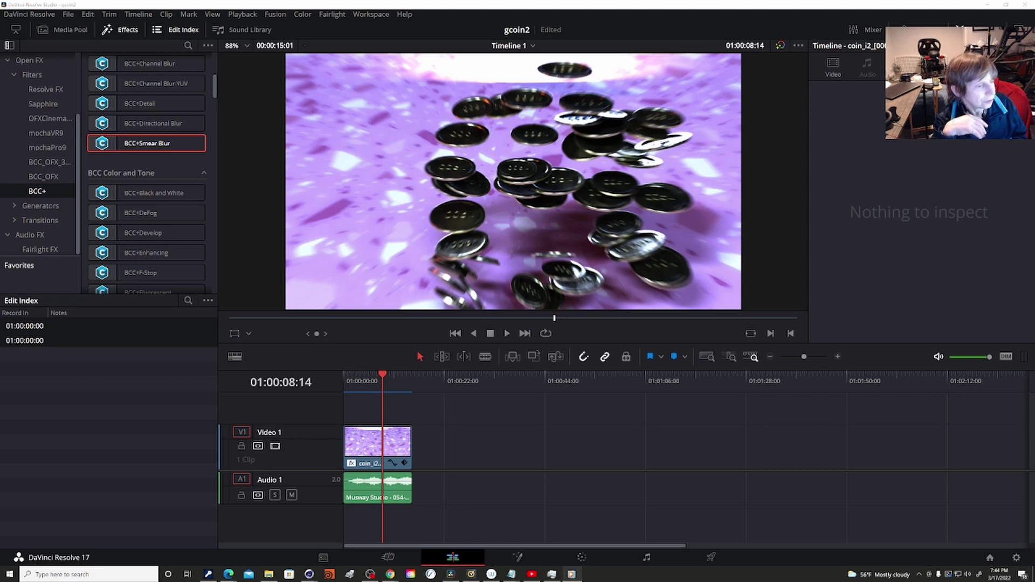
- Review the rendered coin animation in the media player, replay it on repeat, and close the player
{"action": "left_click_drag", "start_coordinate": [160, 181], "coordinate": [543, 161]}
{"action": "mouse_move", "coordinate": [411, 456]}
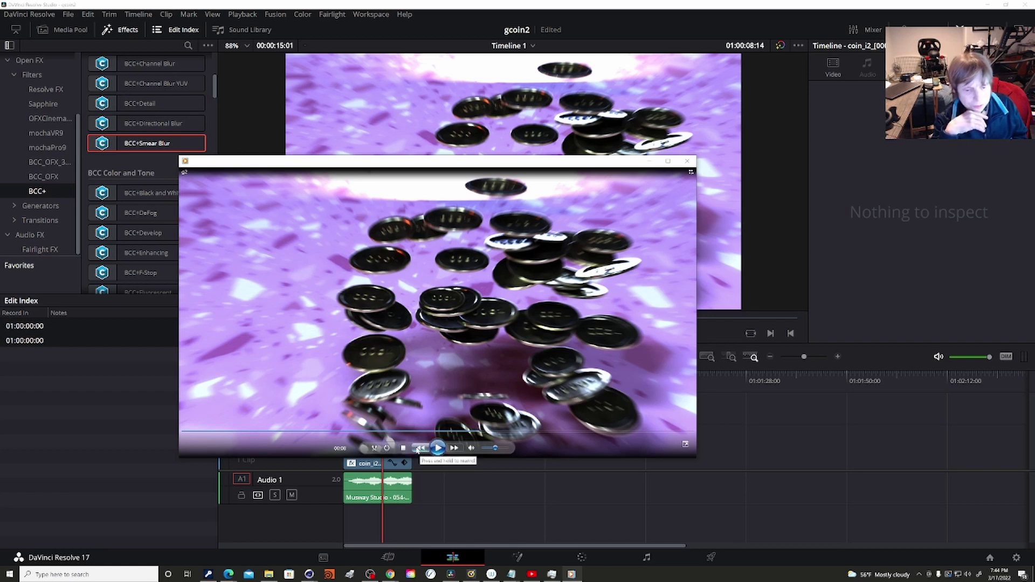
{"action": "left_click", "coordinate": [437, 449]}
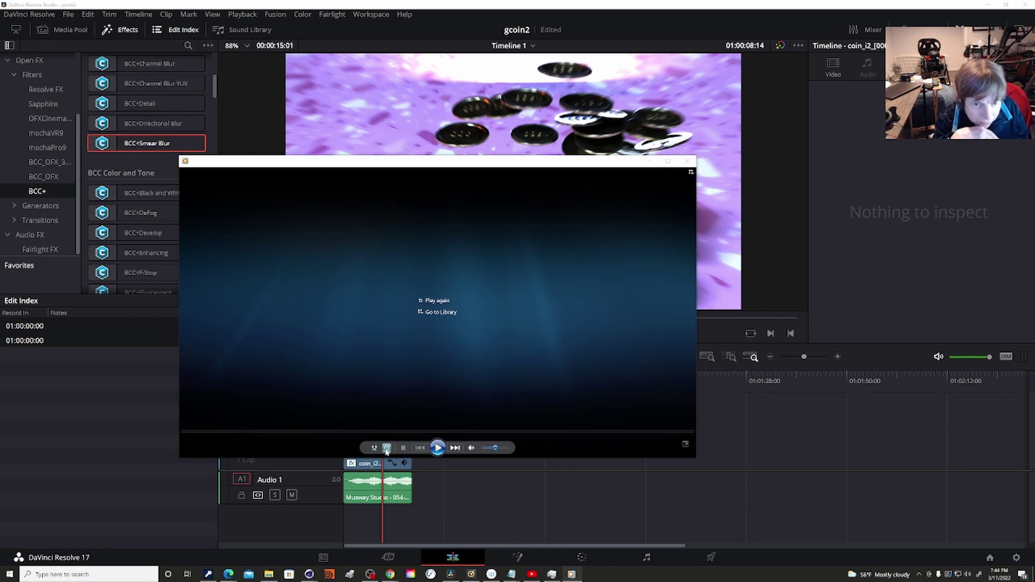
{"action": "left_click", "coordinate": [440, 300]}
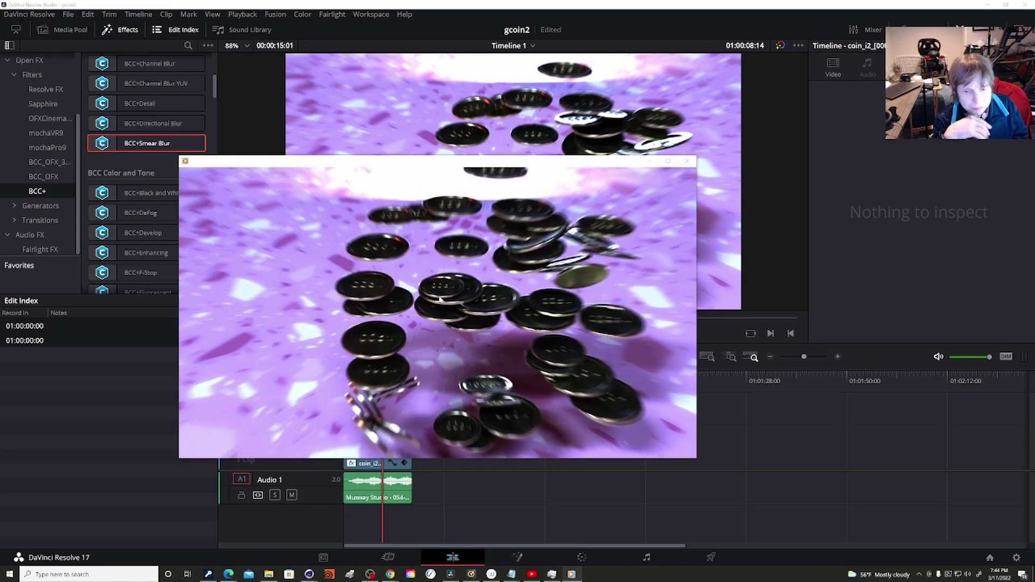
{"action": "mouse_move", "coordinate": [439, 298]}
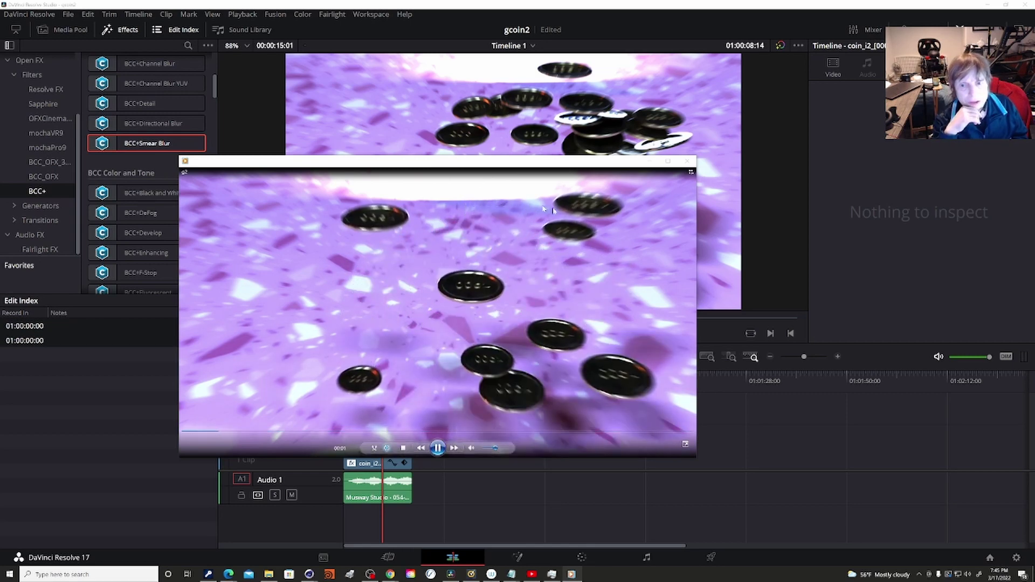
{"action": "left_click", "coordinate": [688, 163]}
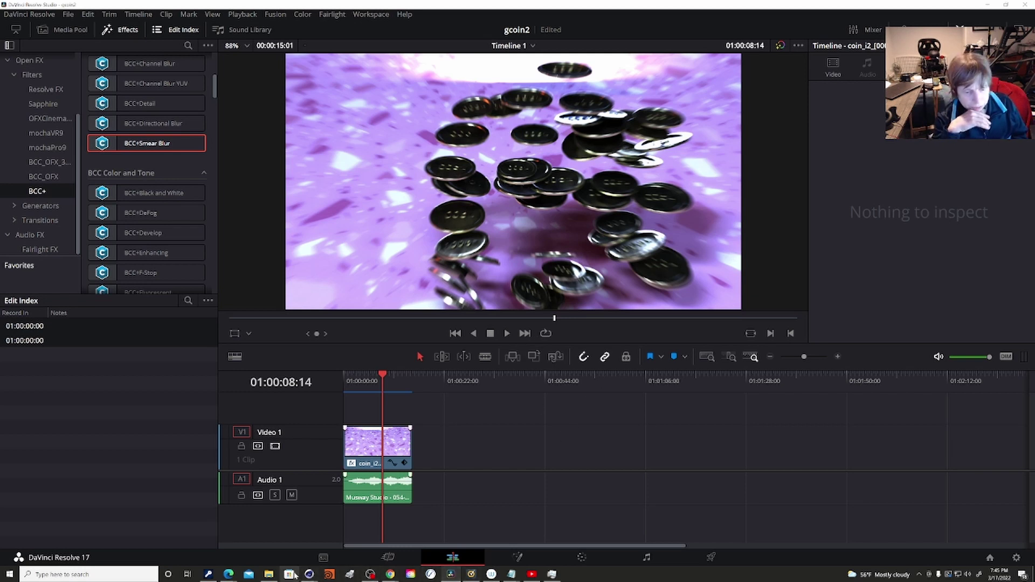
- Switch to Cinema 4D, show the pot project, and place the Octane Live Viewer with the pot's render over the viewport
{"action": "mouse_move", "coordinate": [316, 574]}
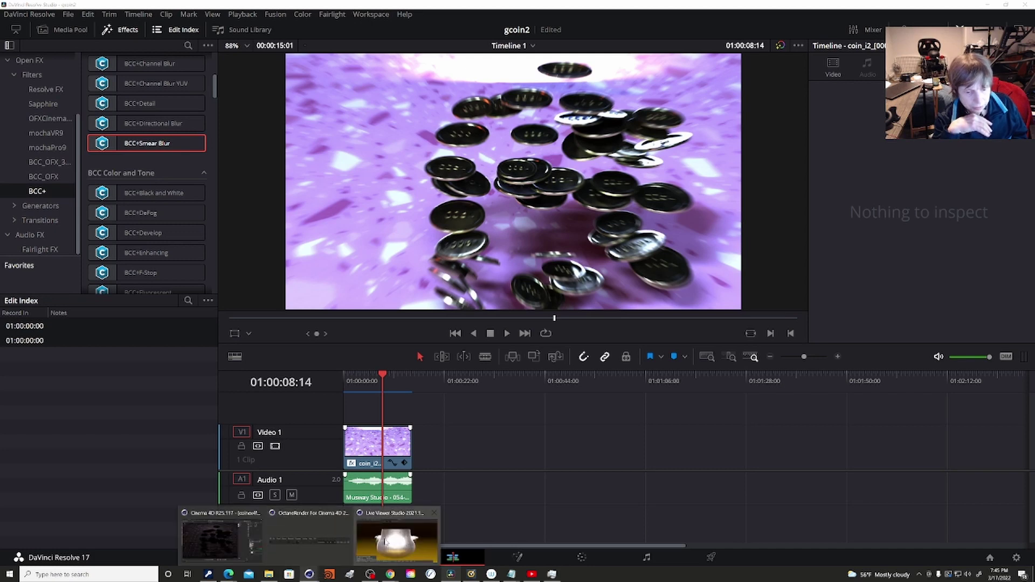
{"action": "left_click", "coordinate": [366, 546]}
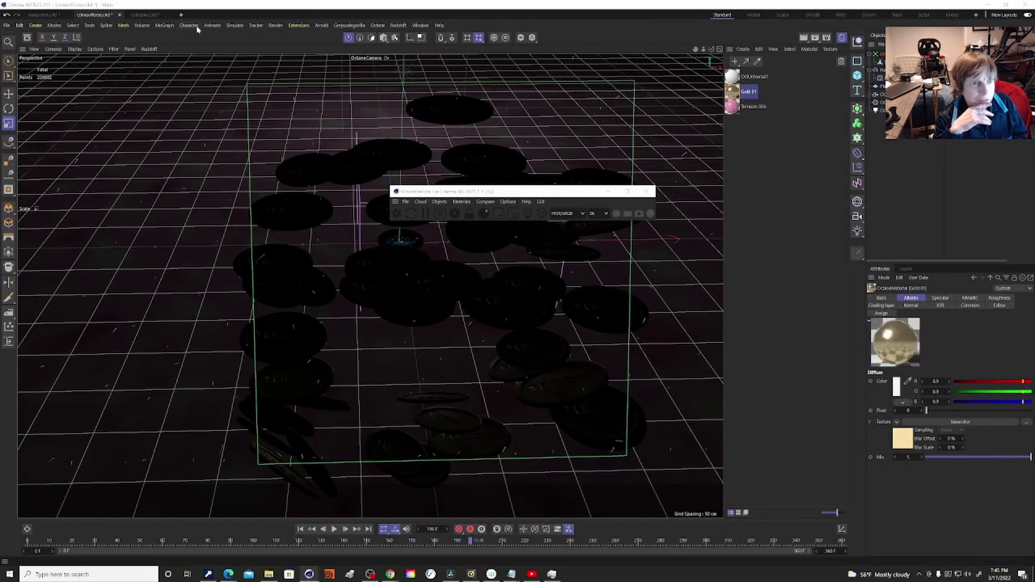
{"action": "left_click", "coordinate": [44, 16]}
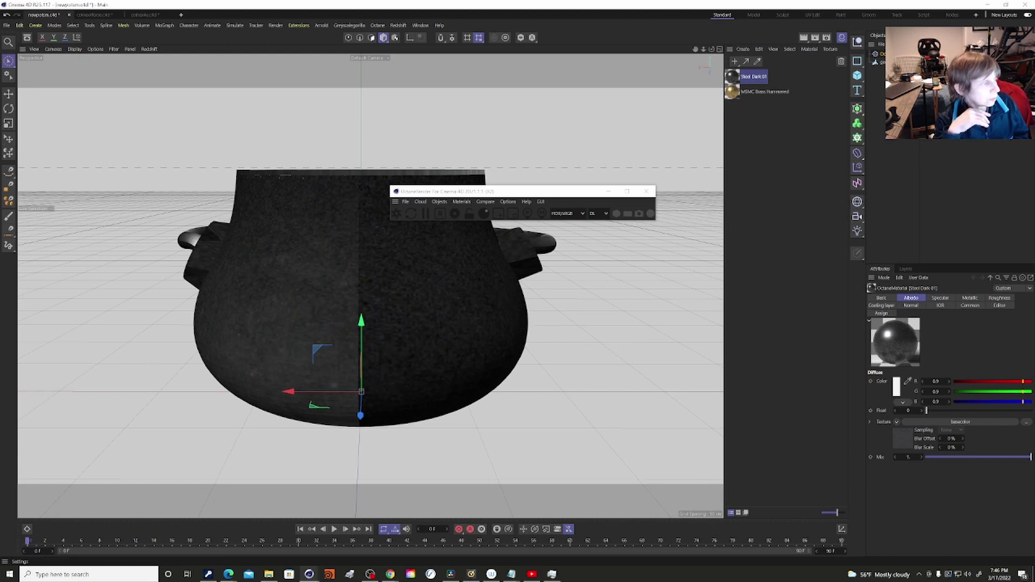
{"action": "left_click_drag", "start_coordinate": [130, 230], "coordinate": [372, 196]}
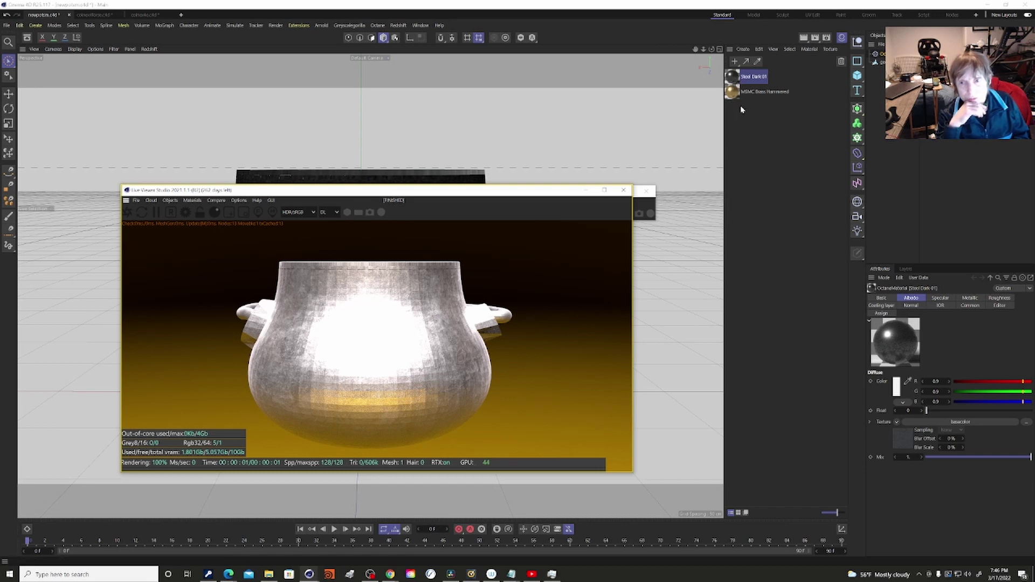
- Apply the MSMC Brass Hammered material to the pot in place of Steel Dark 01
{"action": "left_click_drag", "start_coordinate": [733, 96], "coordinate": [830, 96]}
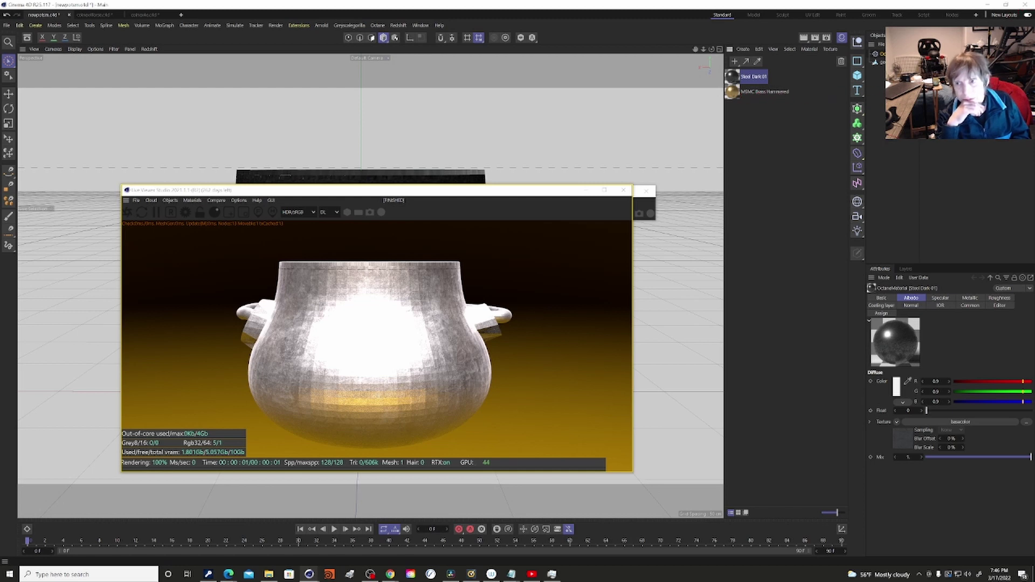
{"action": "left_click_drag", "start_coordinate": [905, 57], "coordinate": [911, 59]}
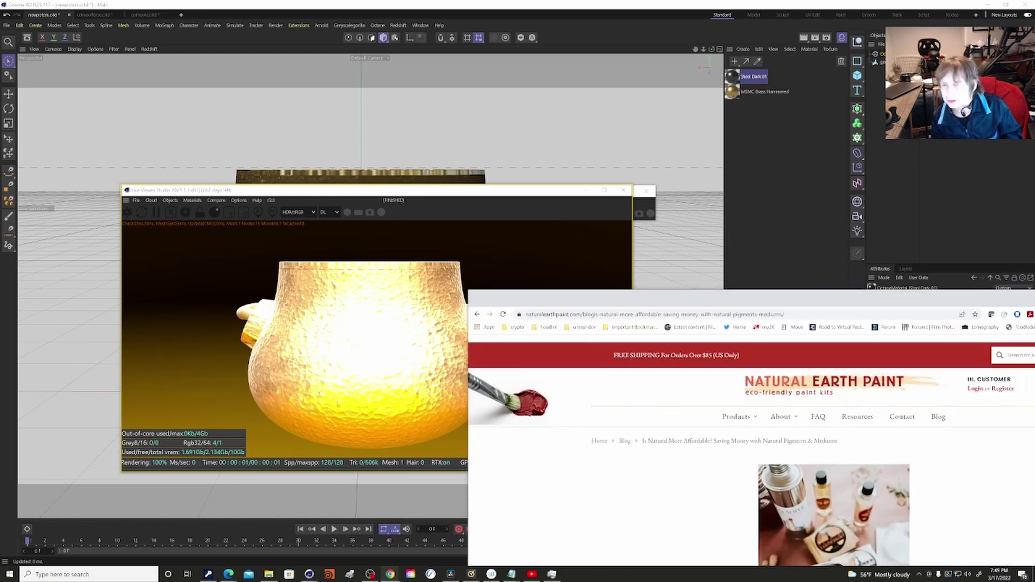
- Move the browser window with the Natural Earth Paint blog article on natural pigments and mediums fully into view
{"action": "mouse_move", "coordinate": [1034, 303]}
{"action": "left_mouse_down"}
{"action": "mouse_move", "coordinate": [628, 152]}
{"action": "mouse_move", "coordinate": [641, 79]}
{"action": "left_mouse_up"}
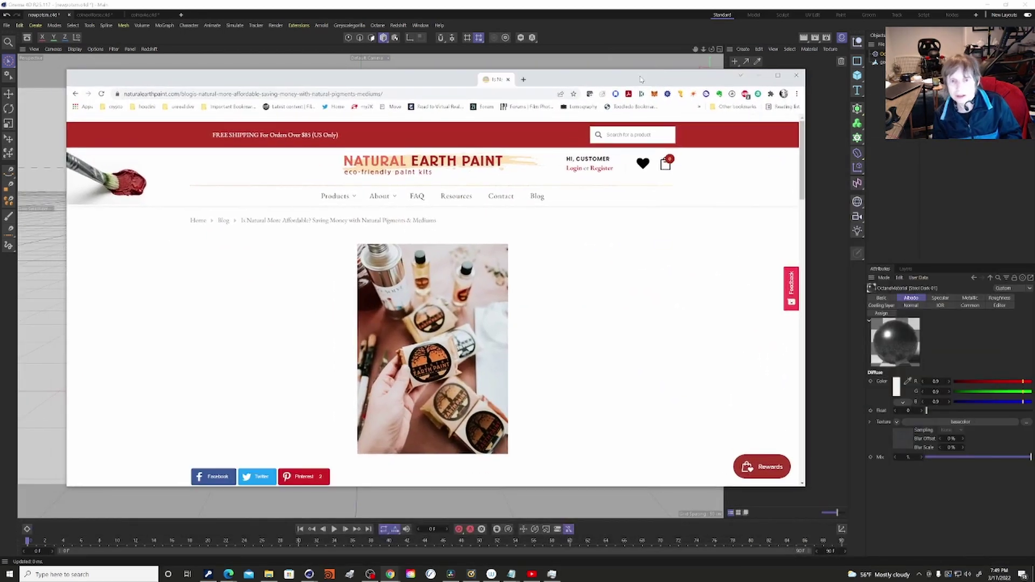